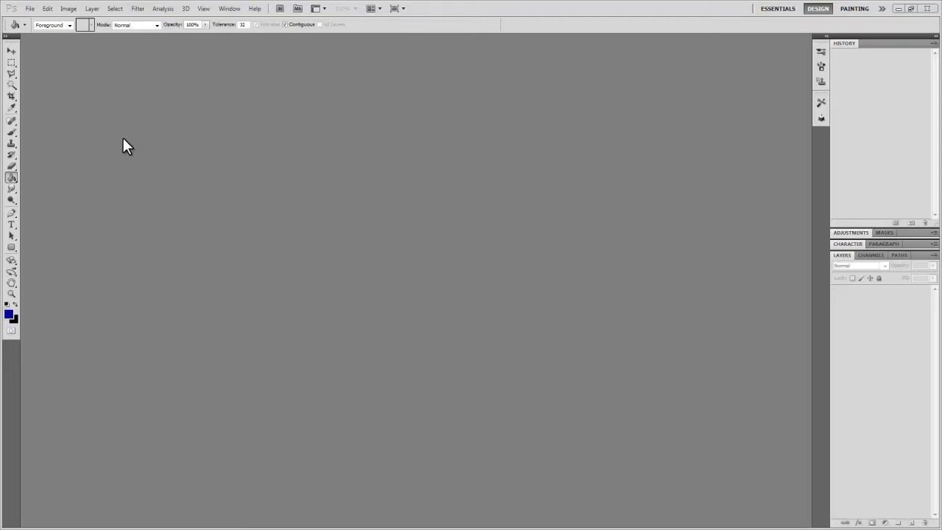
# Create a new 1280 x 720 pixel document at 72 pixels/inch in 8-bit RGB Color with transparent background contents
pyautogui.click(29, 8)
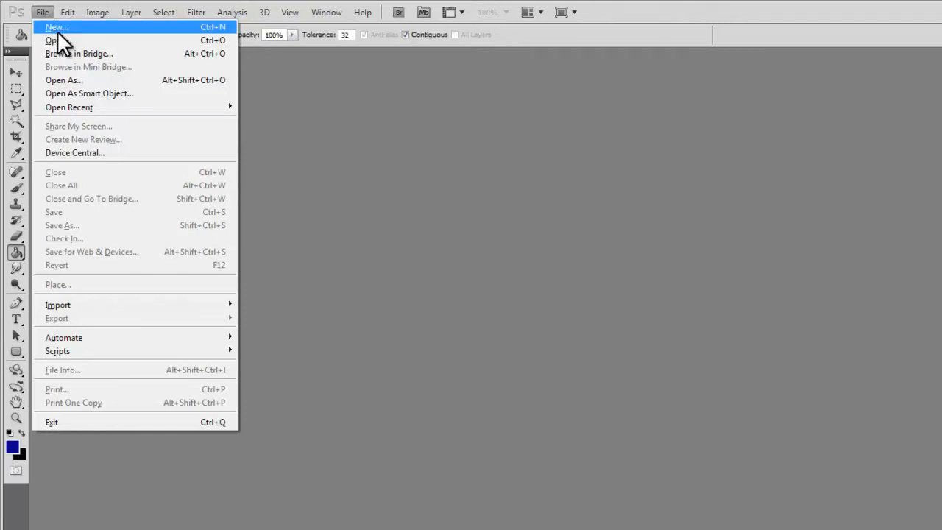
pyautogui.click(62, 25)
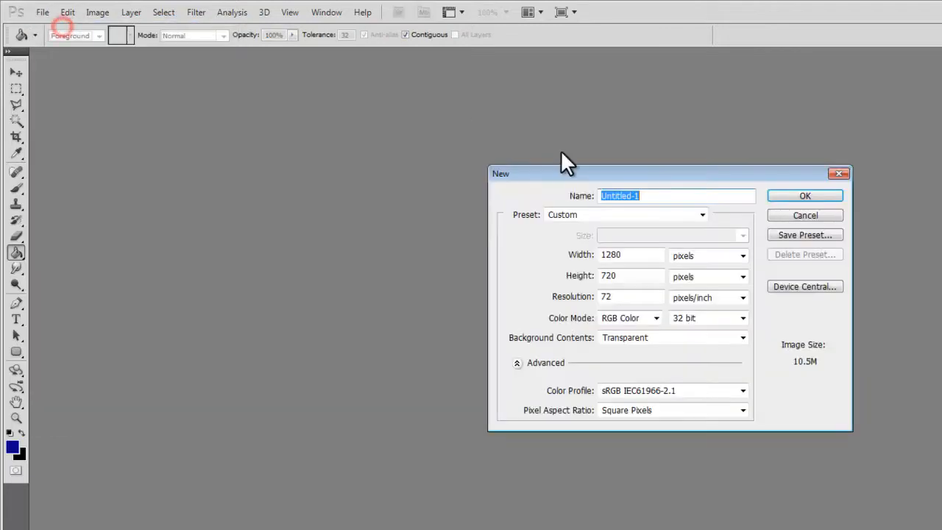
pyautogui.click(643, 254)
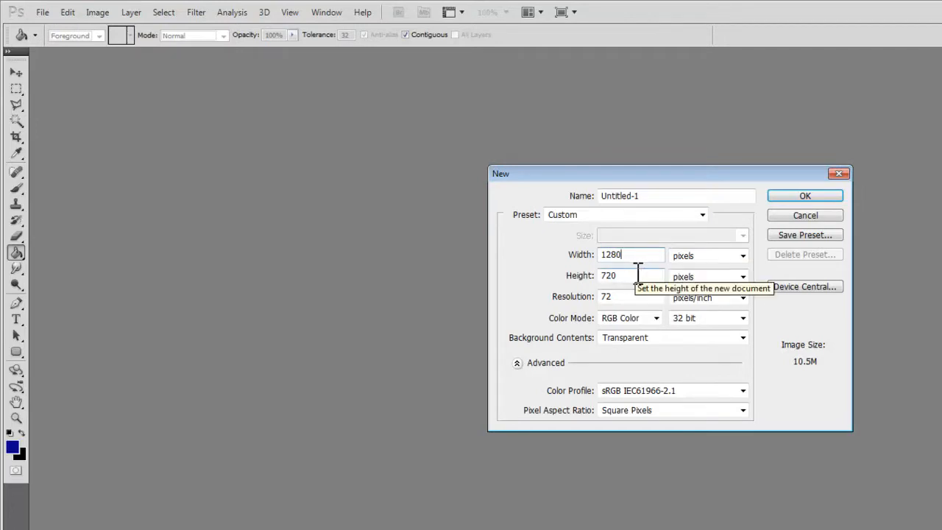
pyautogui.click(623, 276)
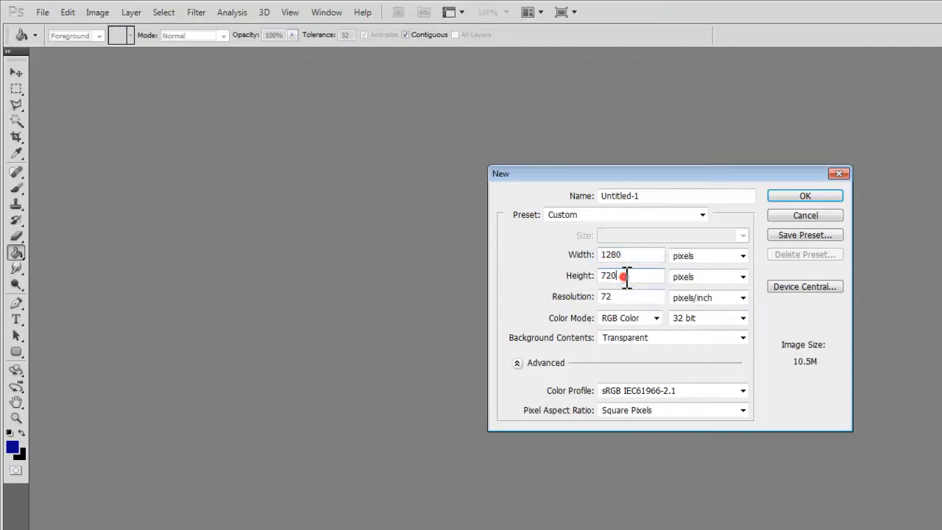
pyautogui.click(682, 317)
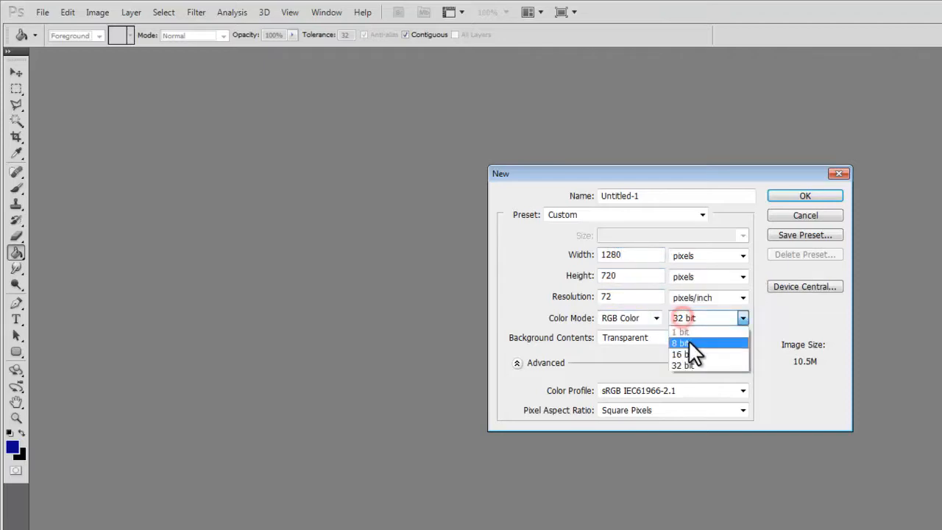
pyautogui.click(691, 343)
pyautogui.click(645, 255)
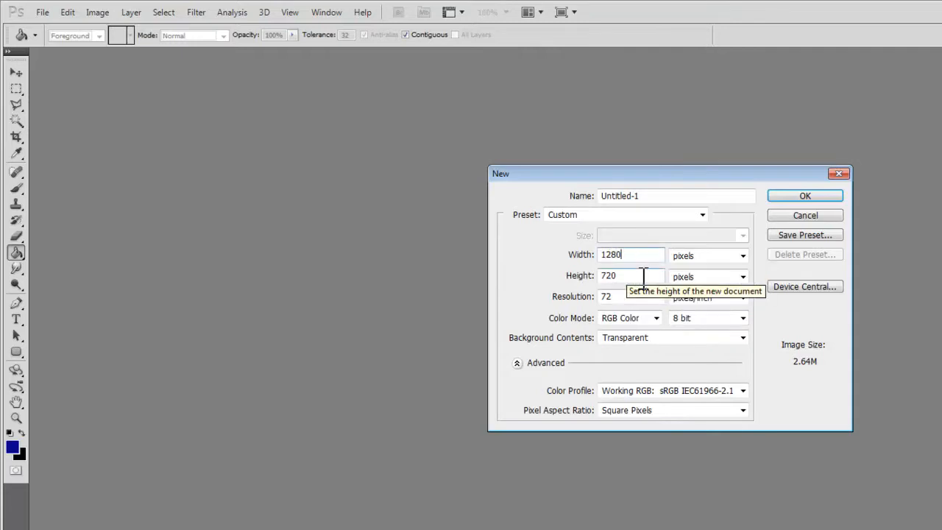
pyautogui.click(640, 277)
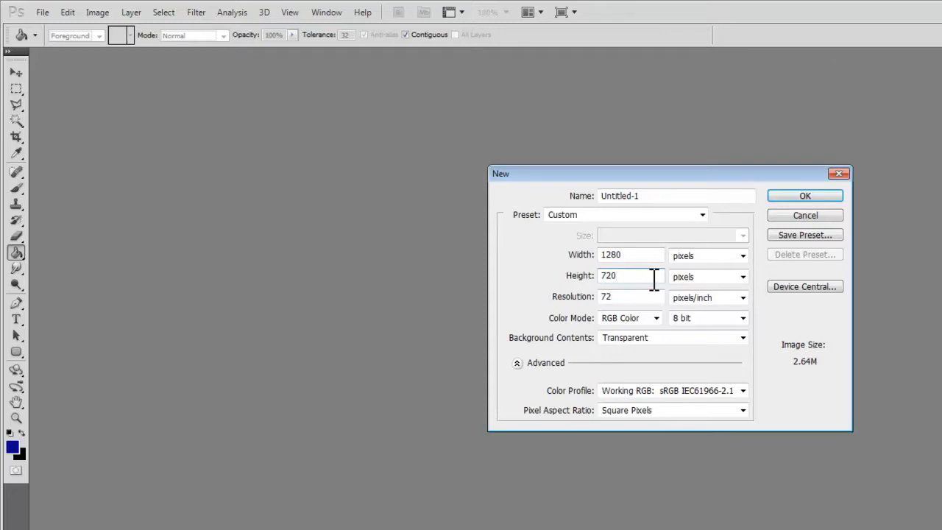
pyautogui.click(634, 252)
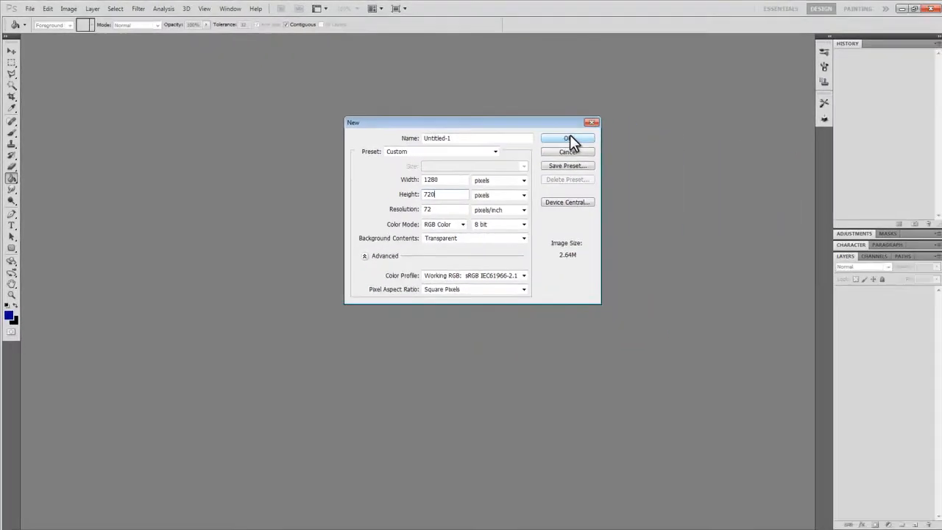
pyautogui.click(566, 138)
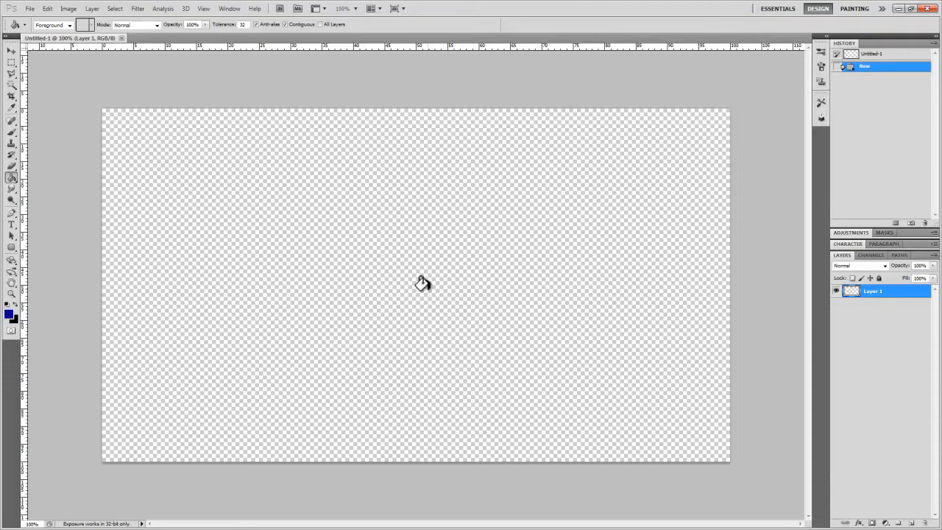
# Fill the whole layer with the dark blue foreground color and add an 8 px black inside stroke around it
pyautogui.click(221, 276)
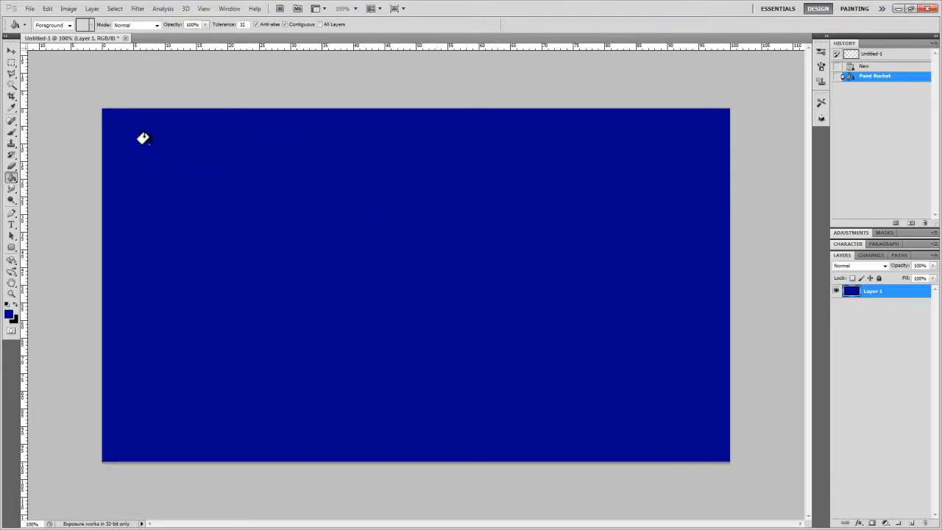
pyautogui.click(67, 9)
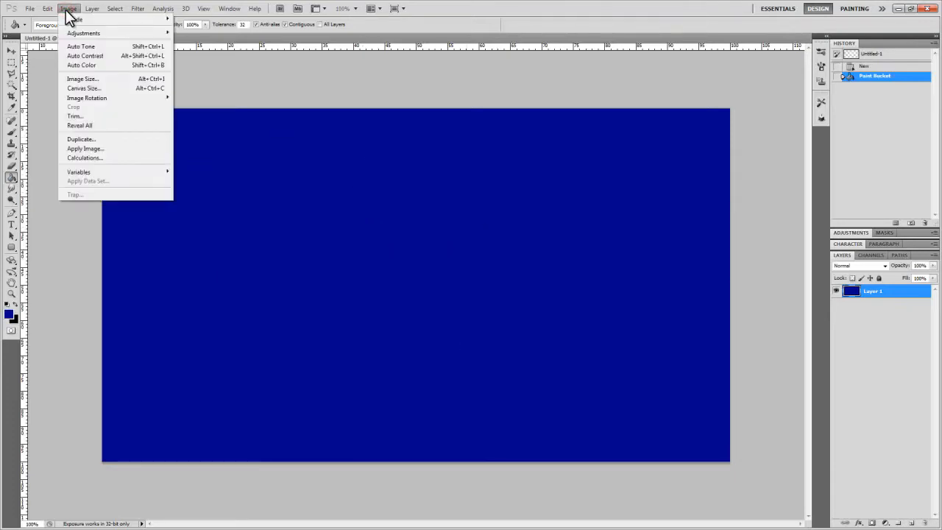
pyautogui.moveTo(51, 8)
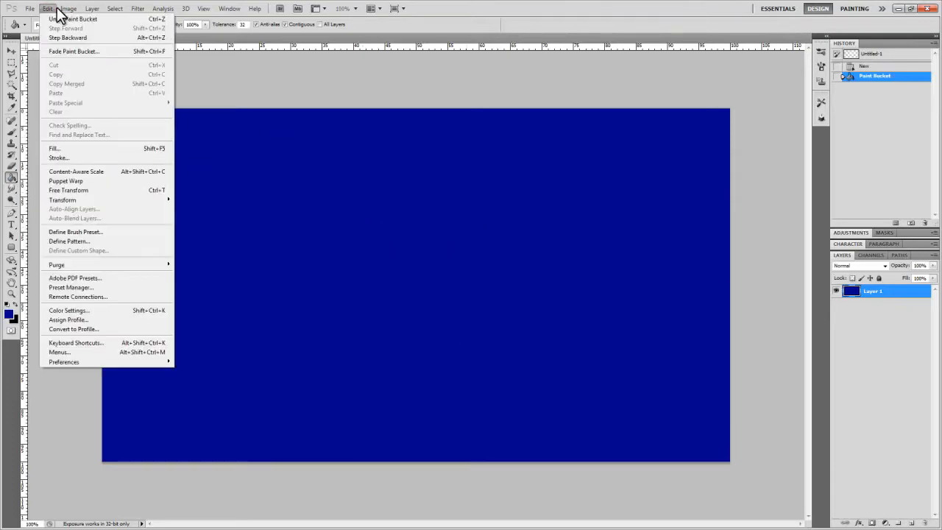
pyautogui.click(68, 158)
pyautogui.click(552, 129)
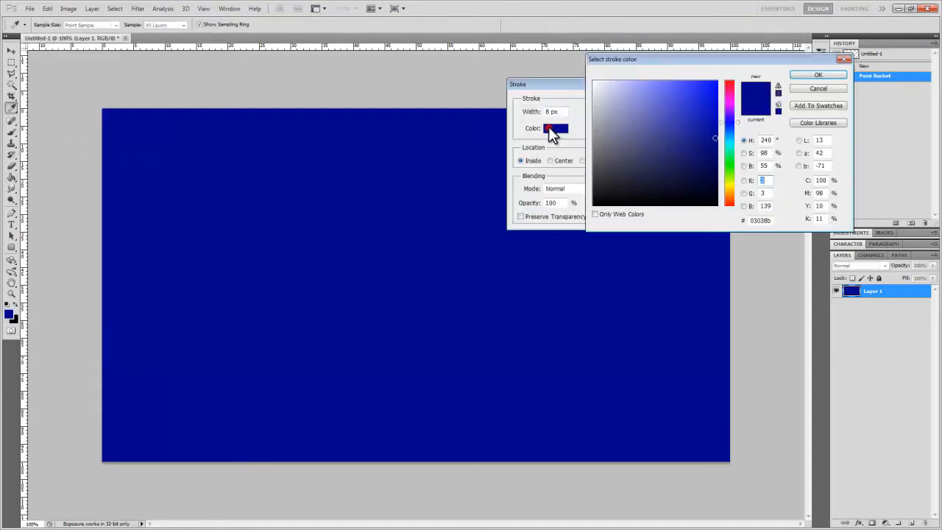
pyautogui.click(696, 190)
pyautogui.click(816, 74)
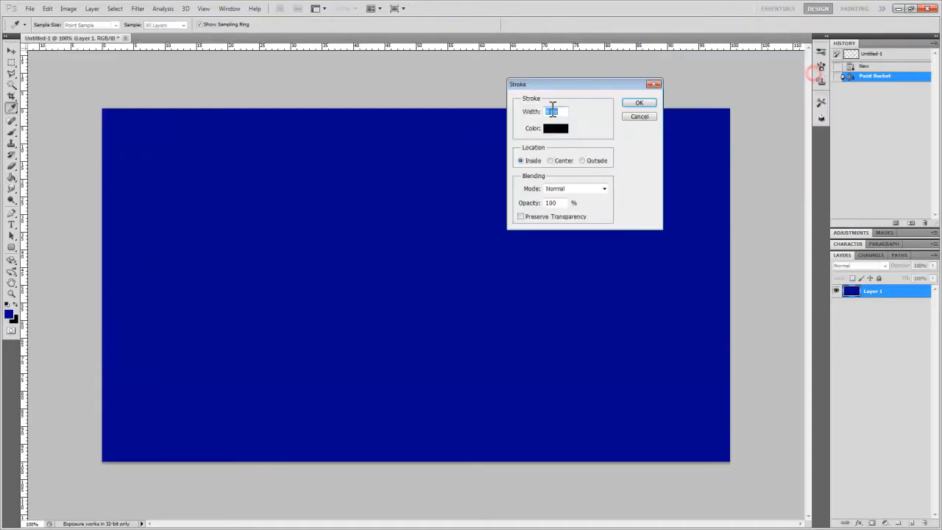
pyautogui.write('8')
pyautogui.click(647, 103)
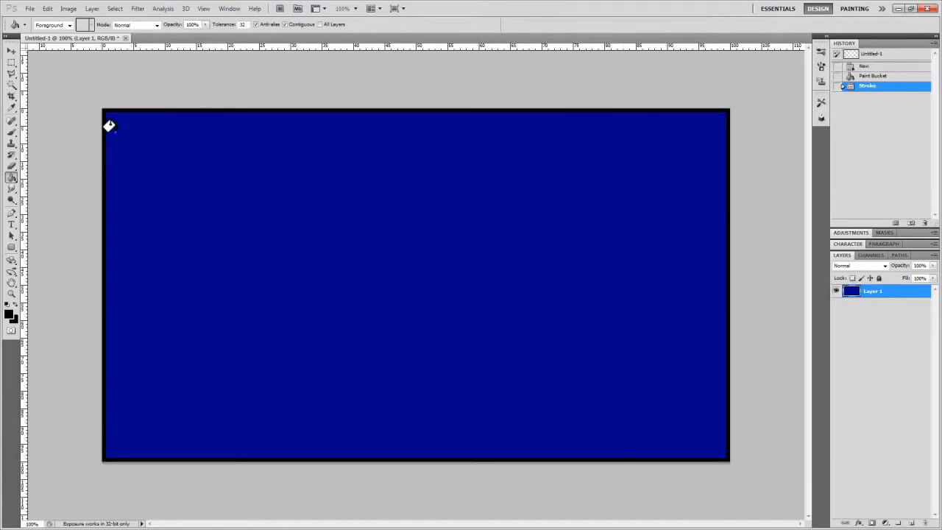
# Select the blue area inside the black border with the Magic Wand, delete it and deselect
pyautogui.click(12, 86)
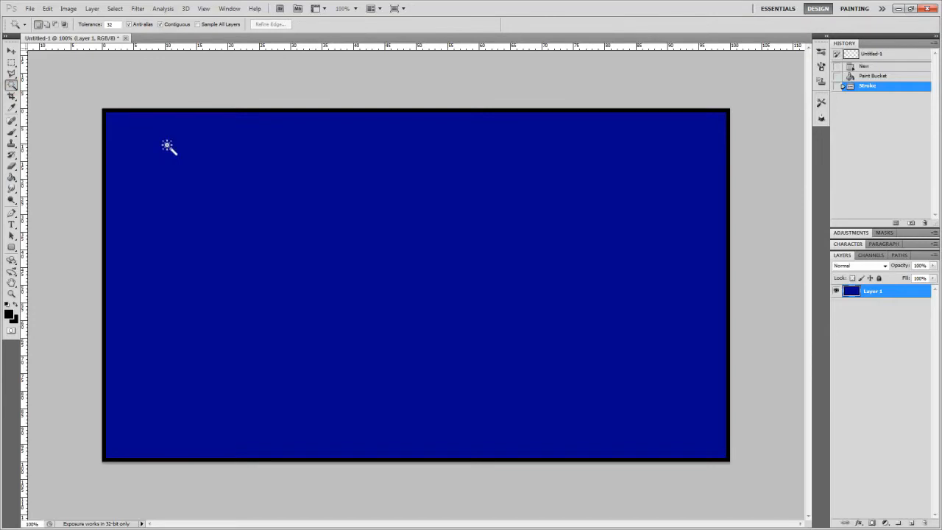
pyautogui.click(10, 87)
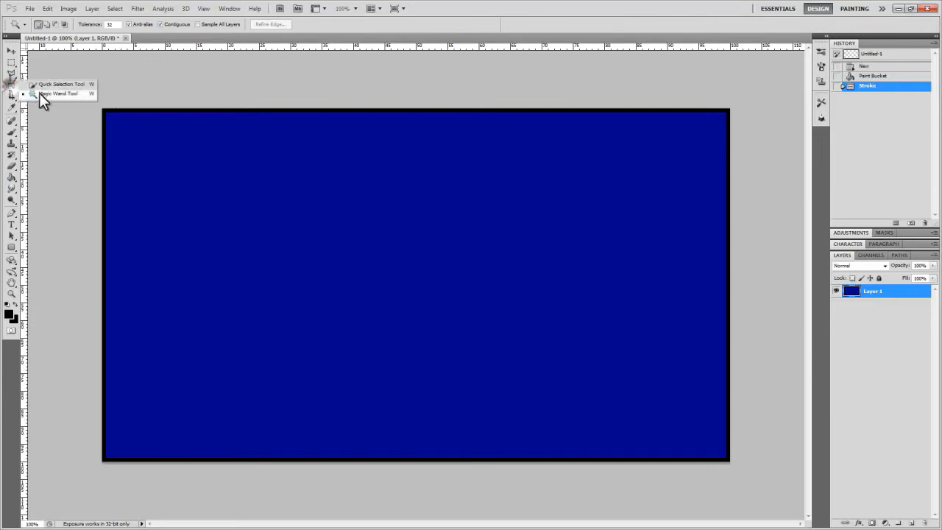
pyautogui.click(44, 94)
pyautogui.click(214, 176)
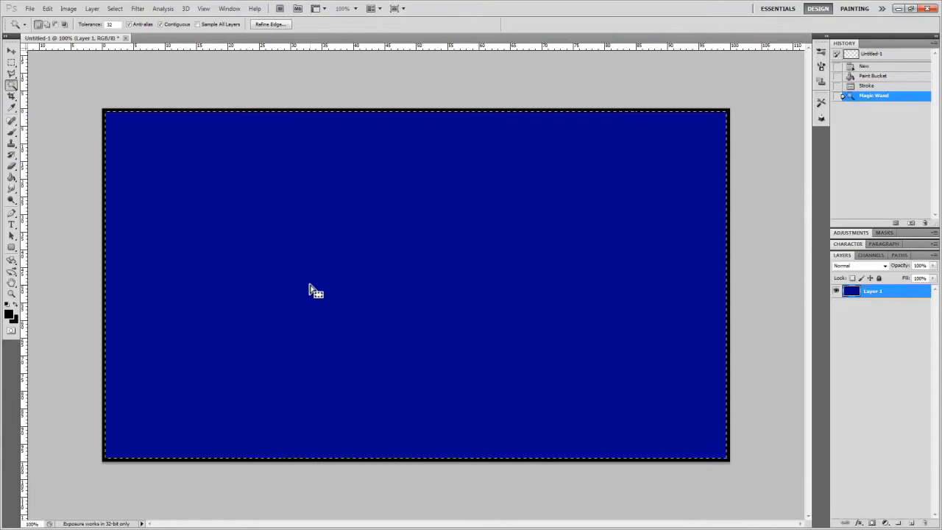
pyautogui.press('Delete')
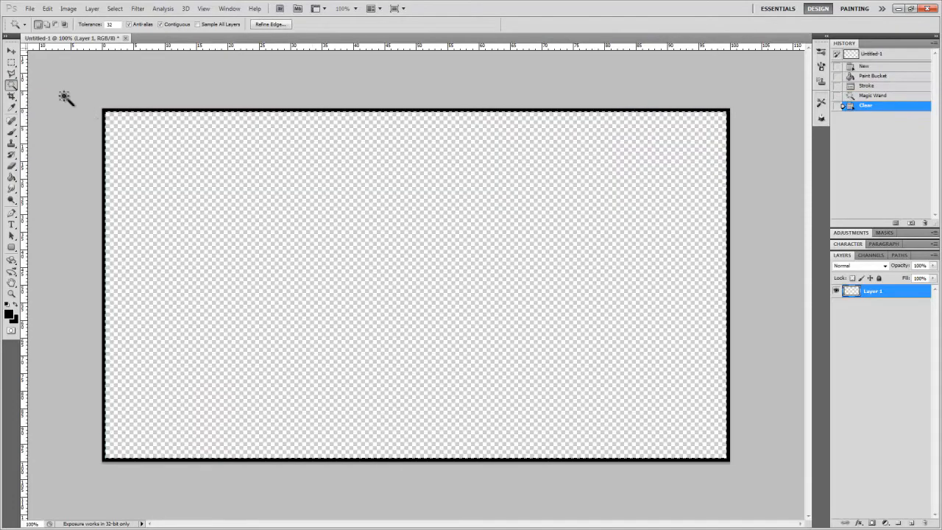
pyautogui.click(11, 51)
pyautogui.click(114, 8)
pyautogui.click(124, 28)
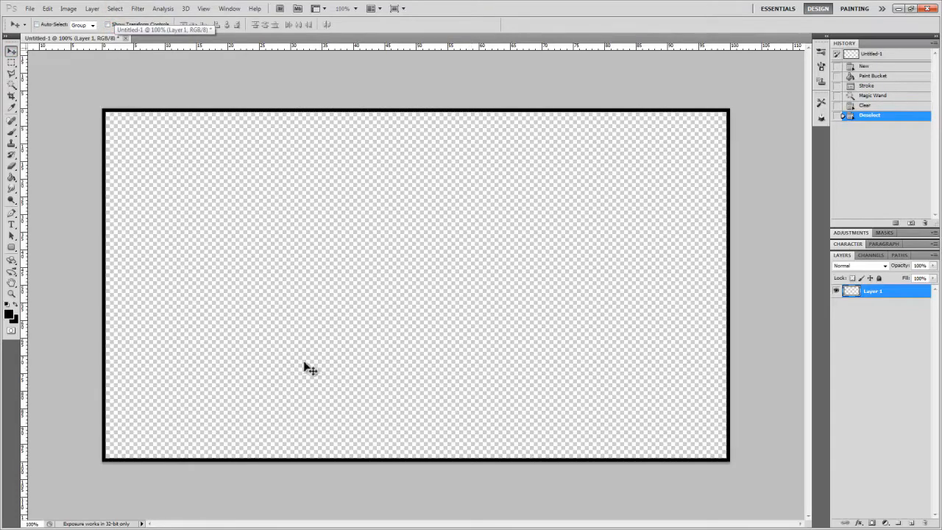
# Add a text box in the canvas's lower-right corner and enter "Crazyairborne" in it
pyautogui.click(12, 227)
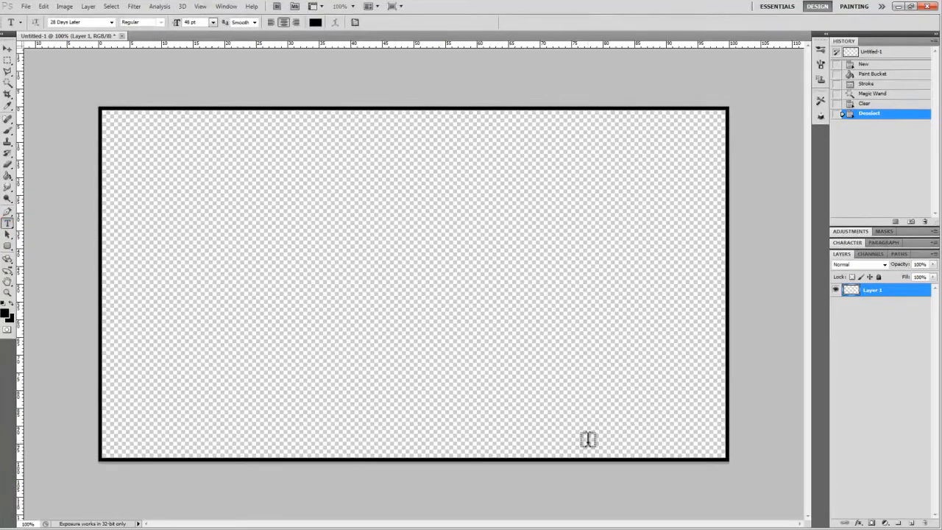
pyautogui.moveTo(554, 436); pyautogui.dragTo(690, 445)
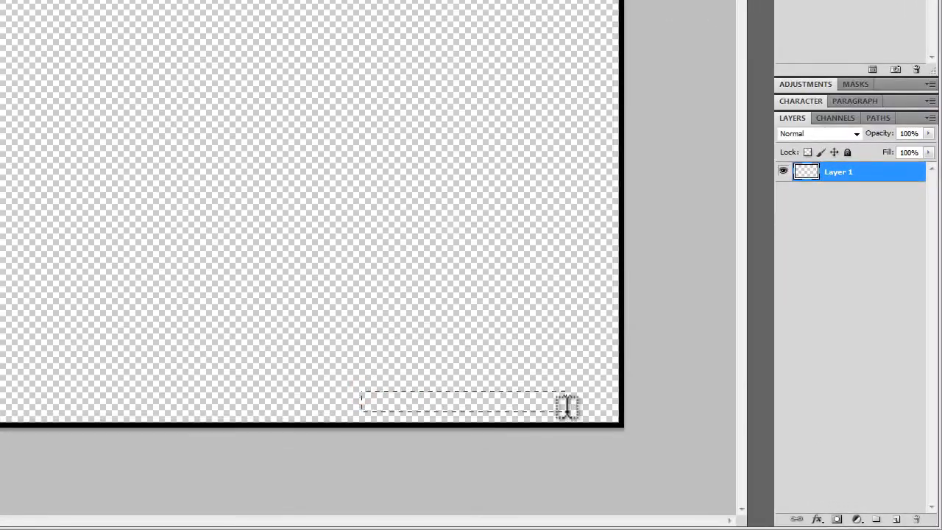
pyautogui.moveTo(567, 406); pyautogui.dragTo(616, 418)
pyautogui.click(503, 406)
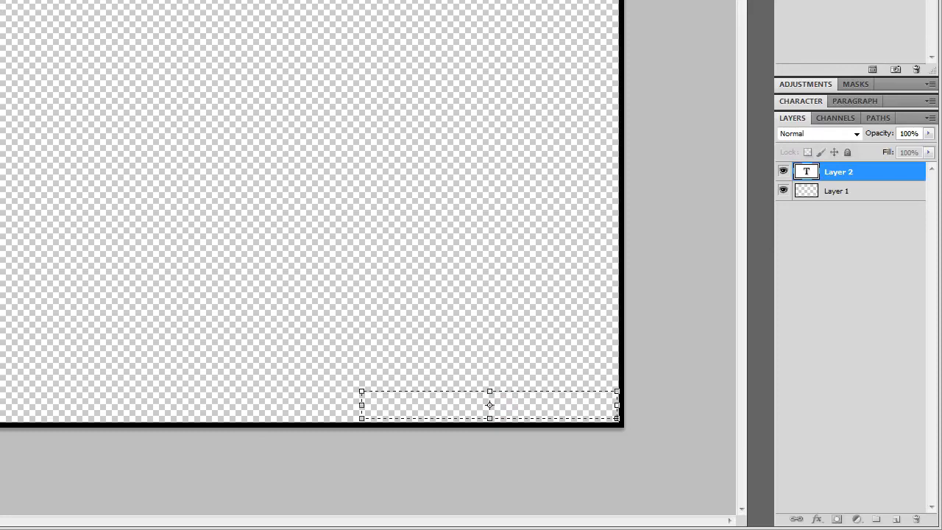
pyautogui.moveTo(363, 392); pyautogui.dragTo(340, 364)
pyautogui.write('CR')
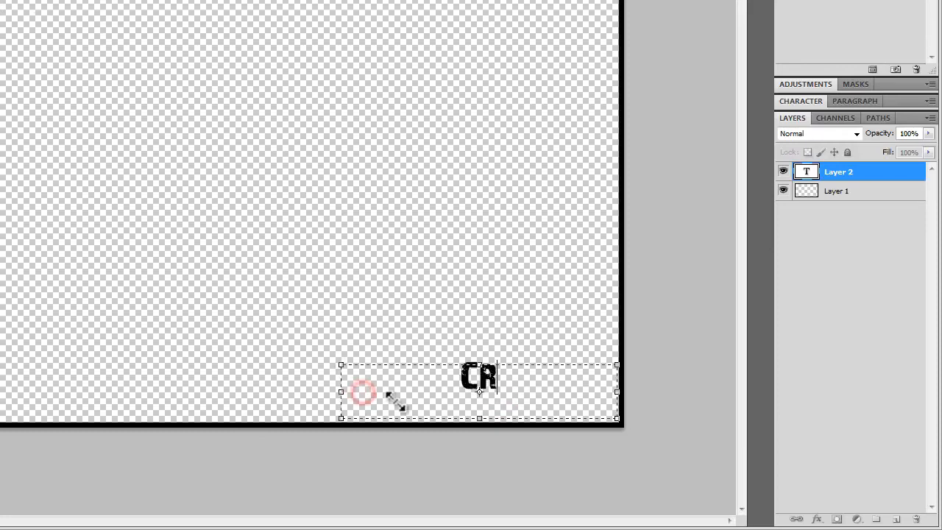
pyautogui.write('AZY')
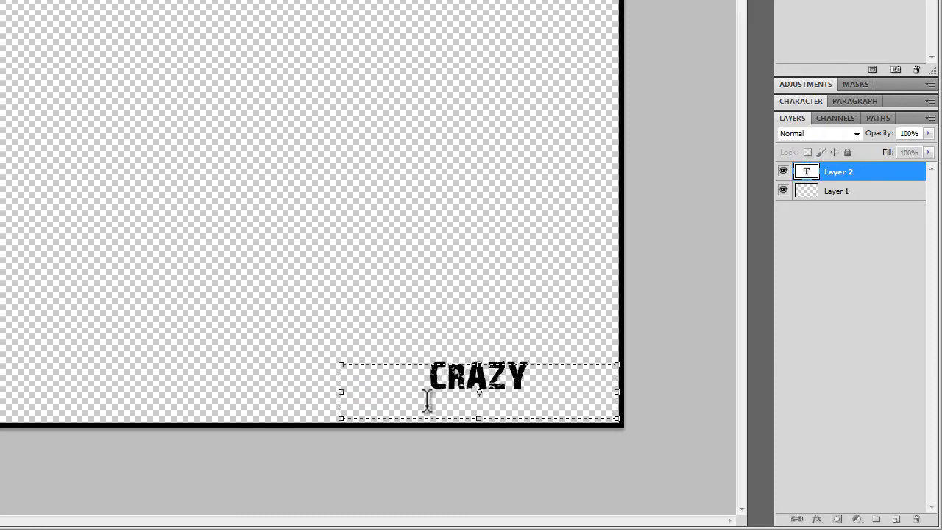
pyautogui.write('AIRBORNE')
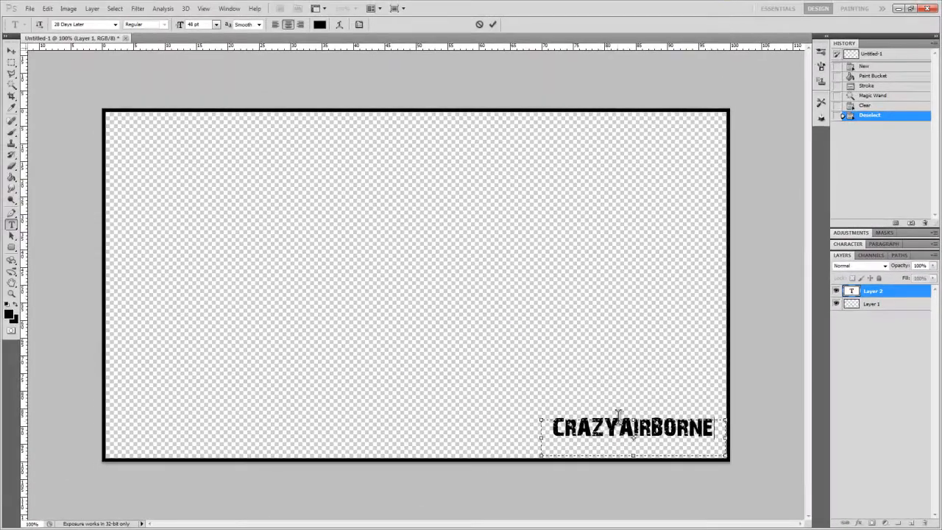
# Commit the text, shift it slightly left and begin a free transform on its layer
pyautogui.click(11, 52)
pyautogui.moveTo(618, 427)
pyautogui.mouseDown()
pyautogui.moveTo(622, 434)
pyautogui.moveTo(612, 410)
pyautogui.moveTo(618, 427)
pyautogui.mouseUp()
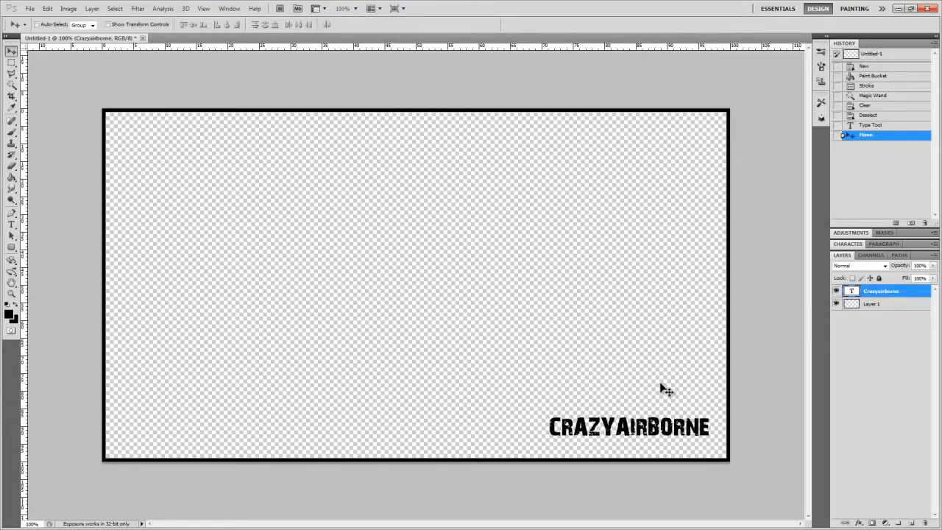
pyautogui.hotkey('ctrl', 't')
pyautogui.moveTo(539, 454); pyautogui.dragTo(543, 438)
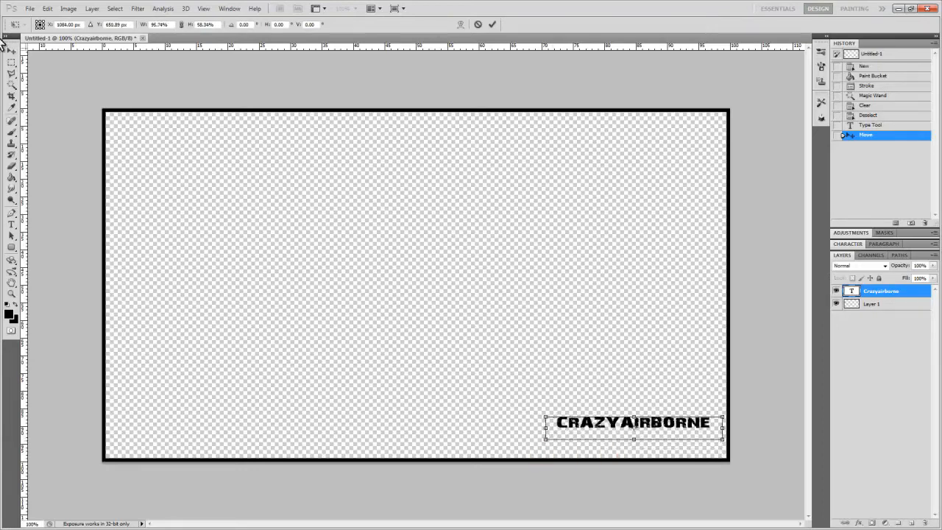
pyautogui.click(47, 9)
pyautogui.click(47, 20)
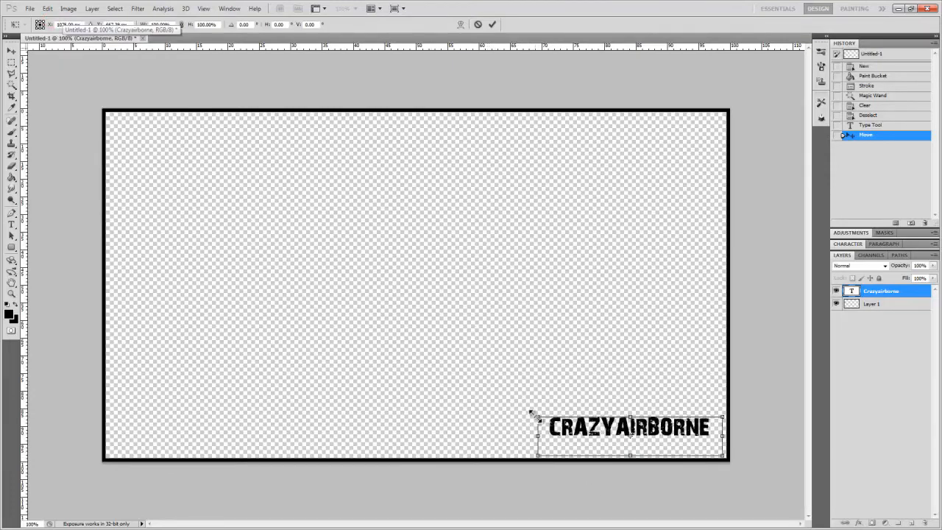
# Scale the text proportionally to about 62%, apply the transformation and place the text tightly in the border's lower-right corner
pyautogui.moveTo(533, 414); pyautogui.dragTo(589, 435)
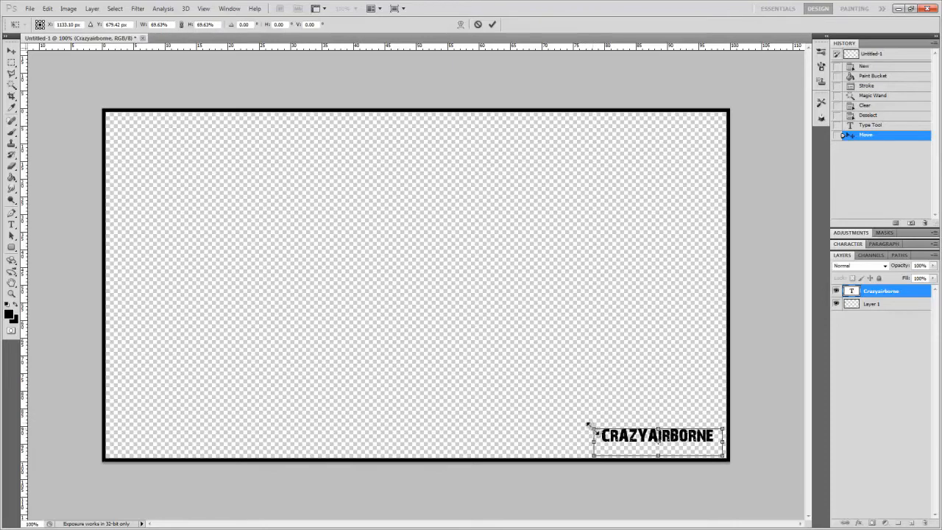
pyautogui.moveTo(589, 425); pyautogui.dragTo(607, 439)
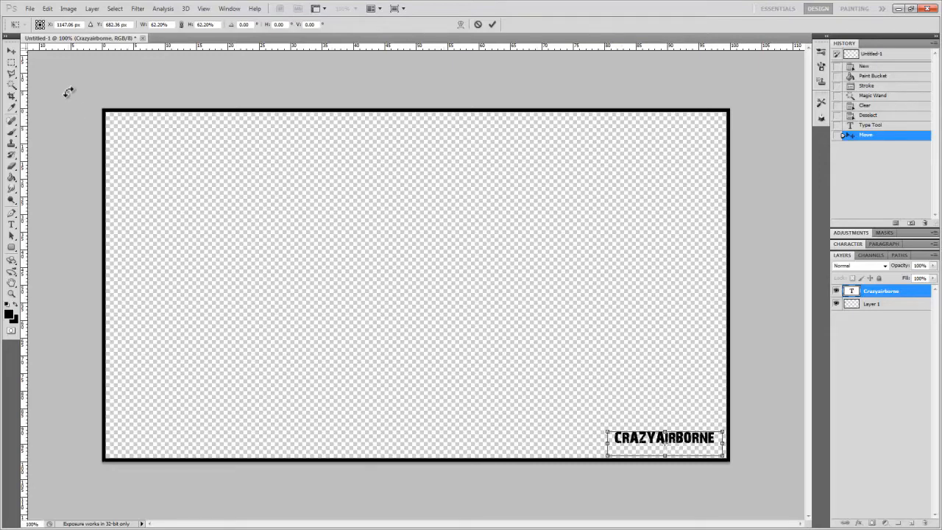
pyautogui.click(8, 50)
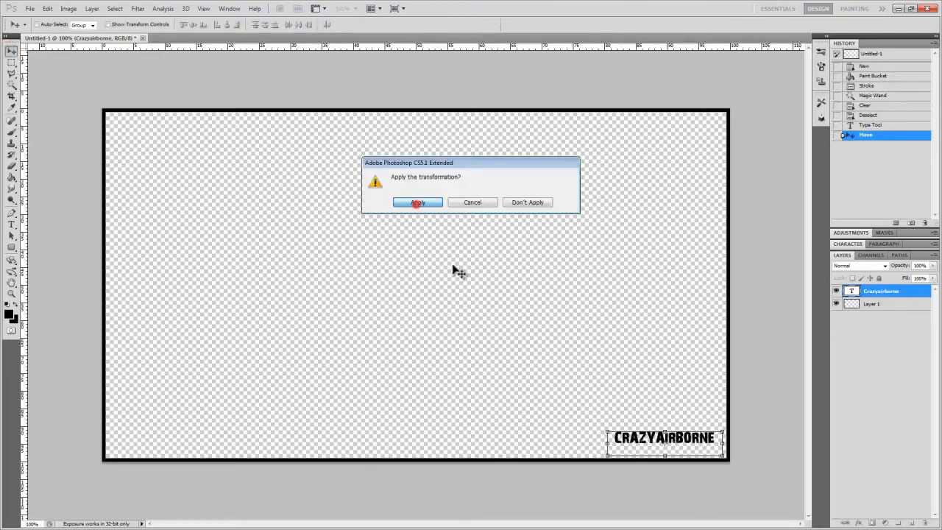
pyautogui.click(417, 202)
pyautogui.moveTo(673, 440); pyautogui.dragTo(681, 448)
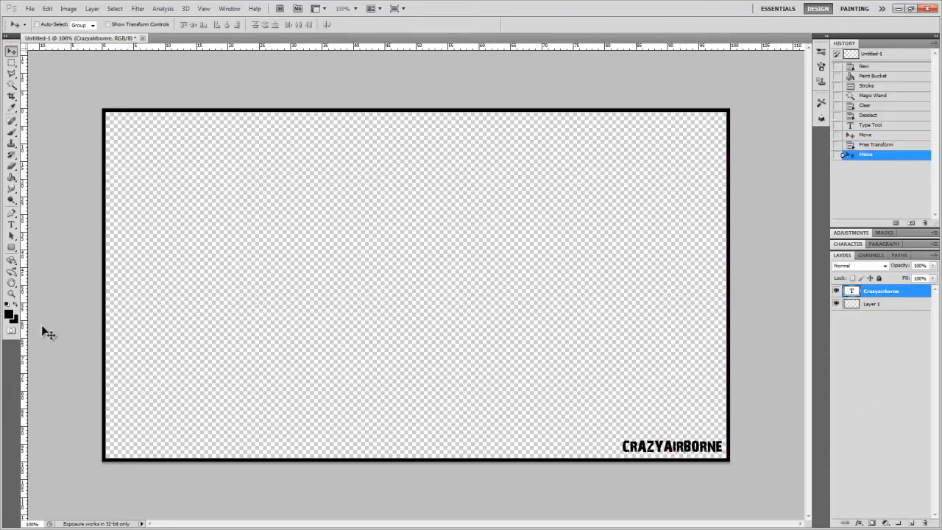
# Change the color of the Crazyairborne text to bright red
pyautogui.click(11, 224)
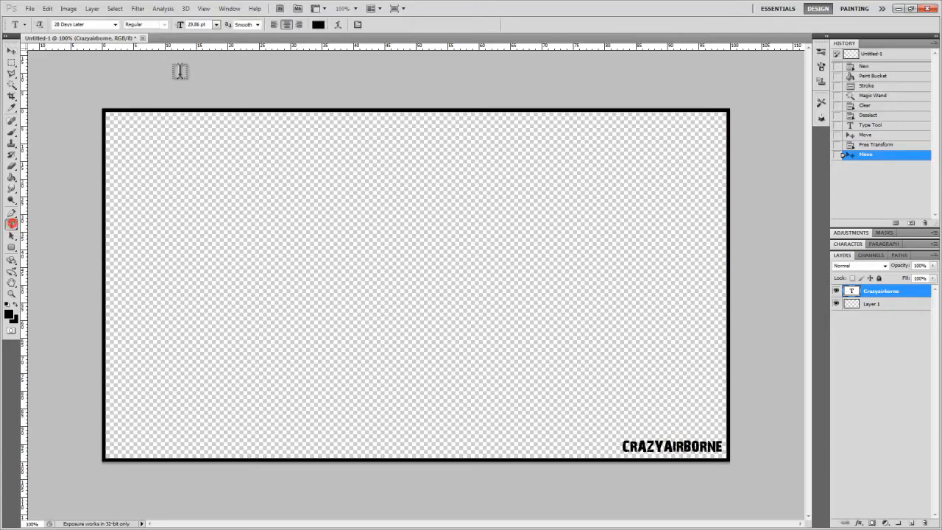
pyautogui.click(318, 24)
pyautogui.moveTo(669, 93); pyautogui.dragTo(721, 77)
pyautogui.click(816, 75)
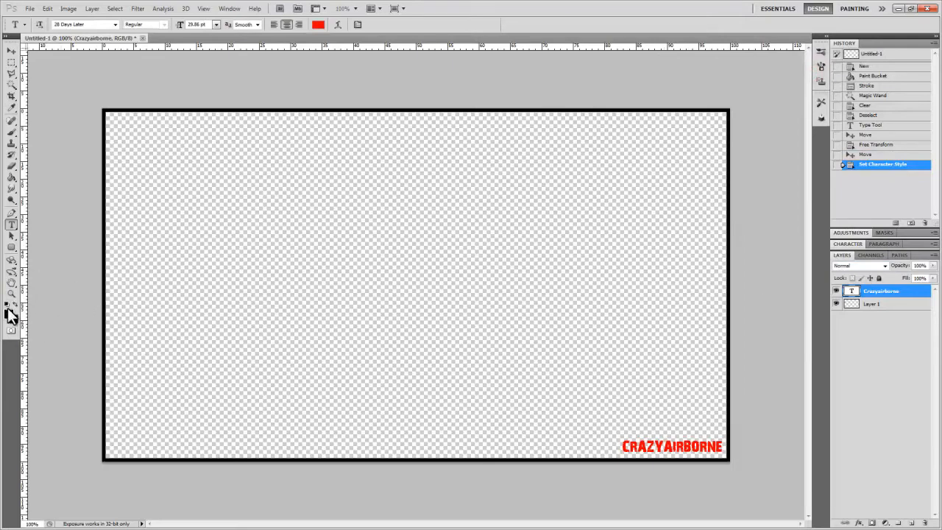
# Open the blending options of the Crazyairborne text layer
pyautogui.rightClick(889, 292)
pyautogui.click(828, 258)
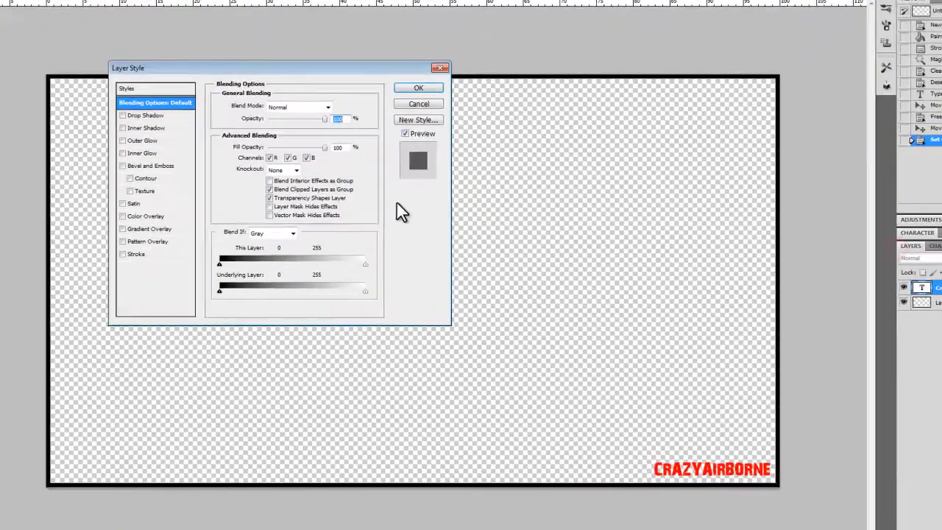
pyautogui.click(66, 98)
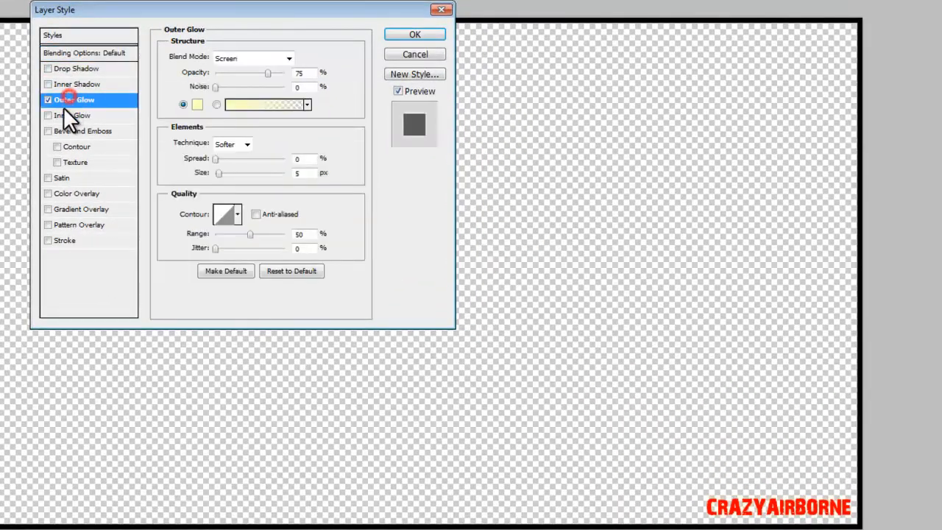
pyautogui.click(48, 99)
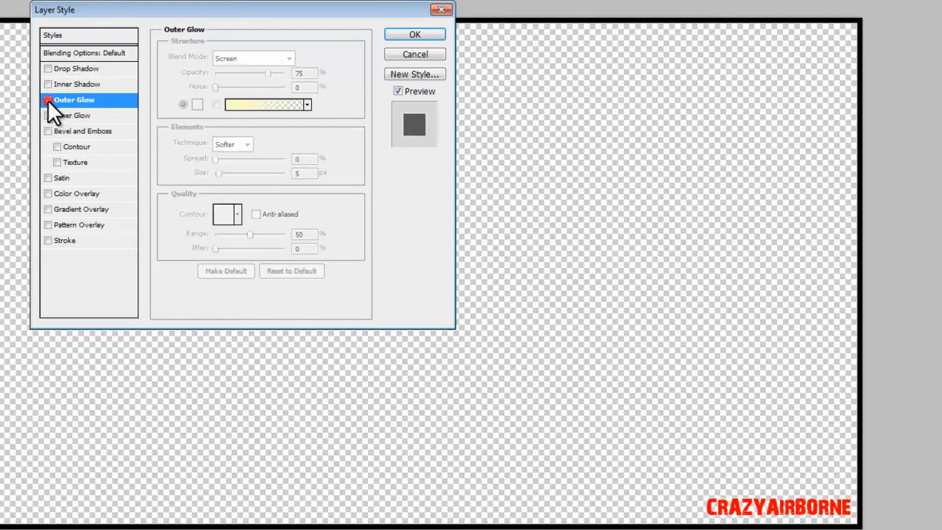
pyautogui.click(66, 85)
pyautogui.click(47, 83)
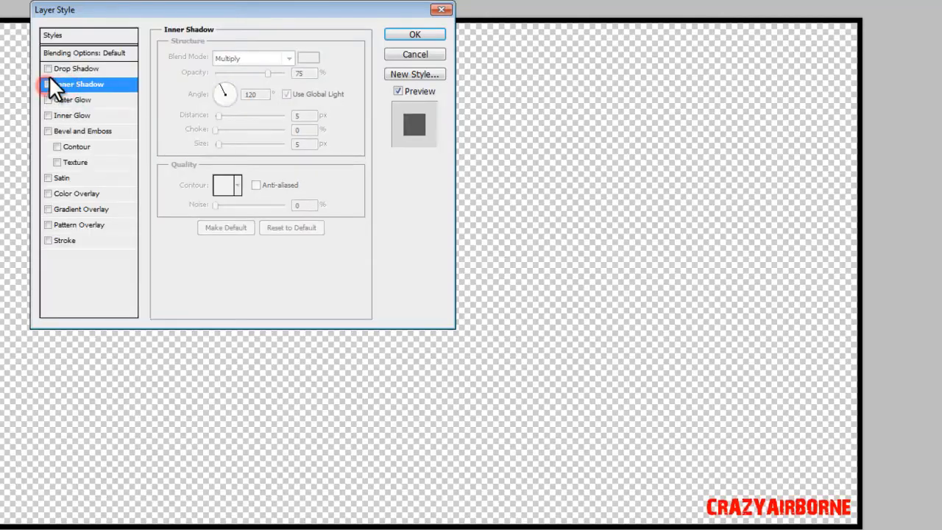
# Apply a drop shadow to the Crazyairborne text with 100% opacity, 0 px distance, 34% spread and a small size
pyautogui.click(59, 70)
pyautogui.moveTo(267, 75); pyautogui.dragTo(295, 75)
pyautogui.moveTo(218, 115); pyautogui.dragTo(220, 144)
pyautogui.click(215, 129)
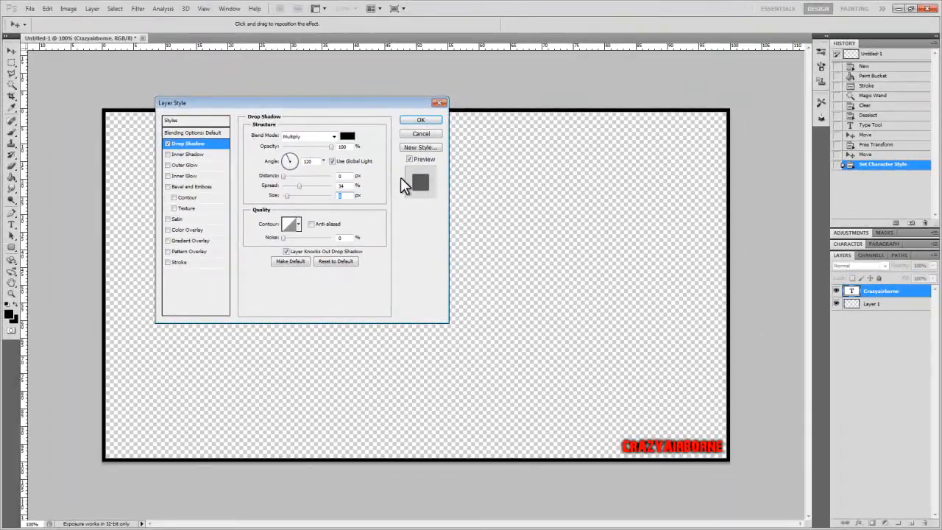
pyautogui.click(420, 120)
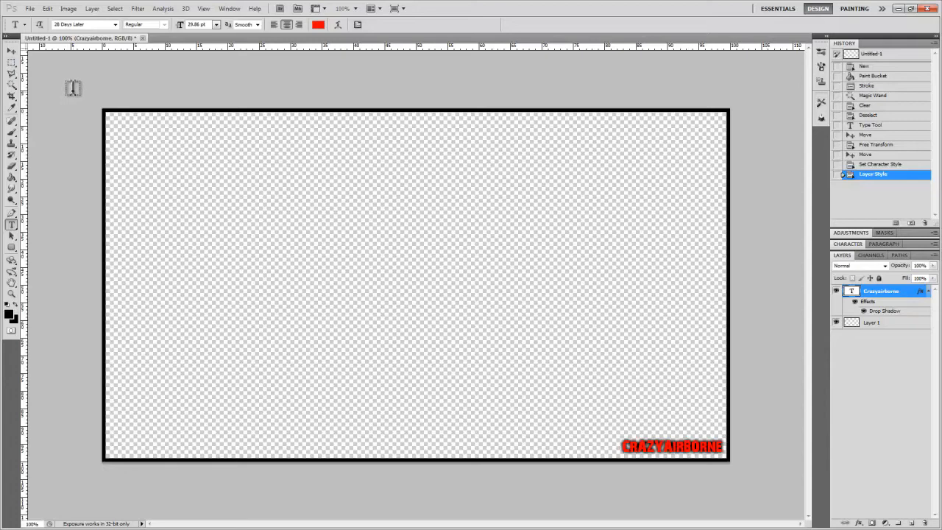
# Save the overlay to the Desktop as a PNG named WatermarkExample, without interlacing
pyautogui.click(31, 9)
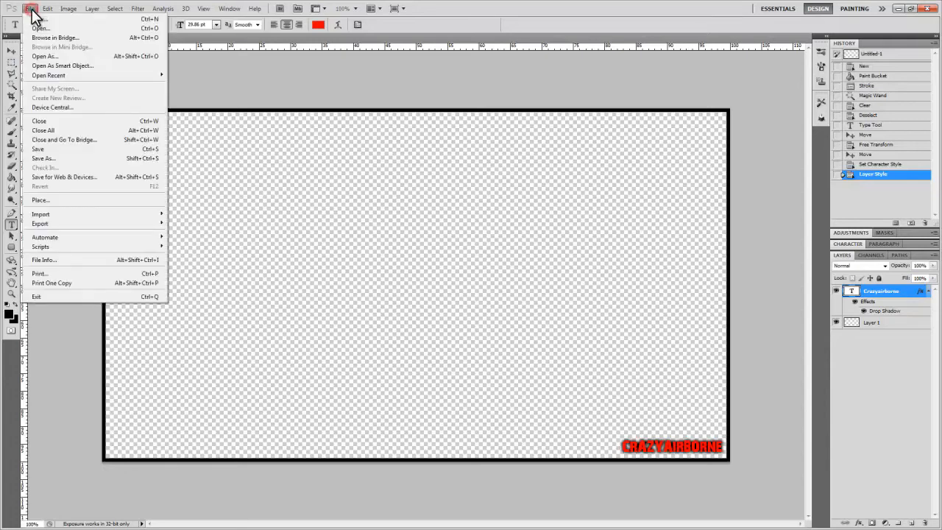
pyautogui.click(58, 159)
pyautogui.click(438, 264)
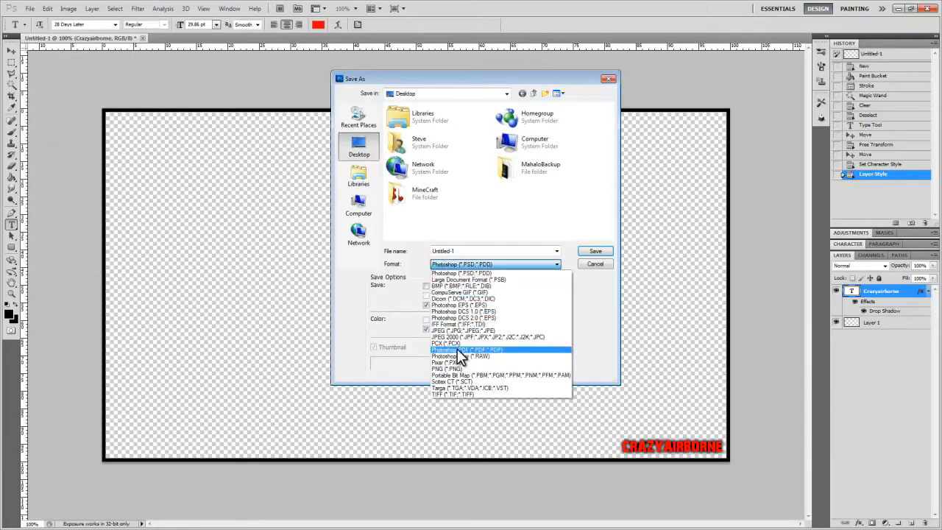
pyautogui.click(453, 370)
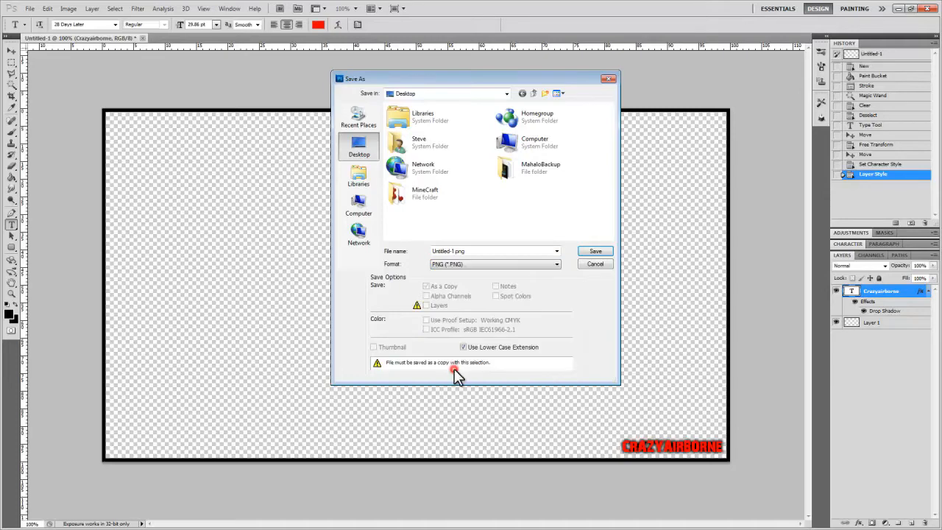
pyautogui.doubleClick(487, 251)
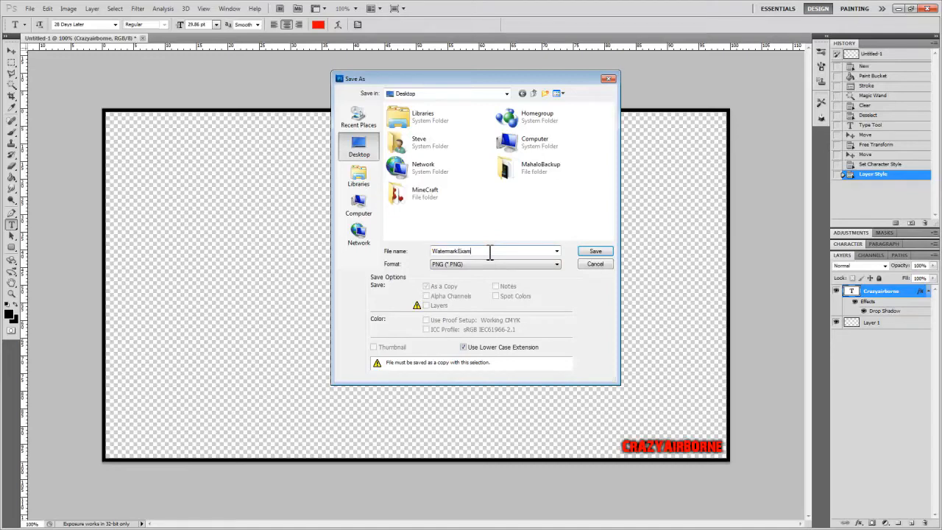
pyautogui.click(358, 151)
pyautogui.click(595, 250)
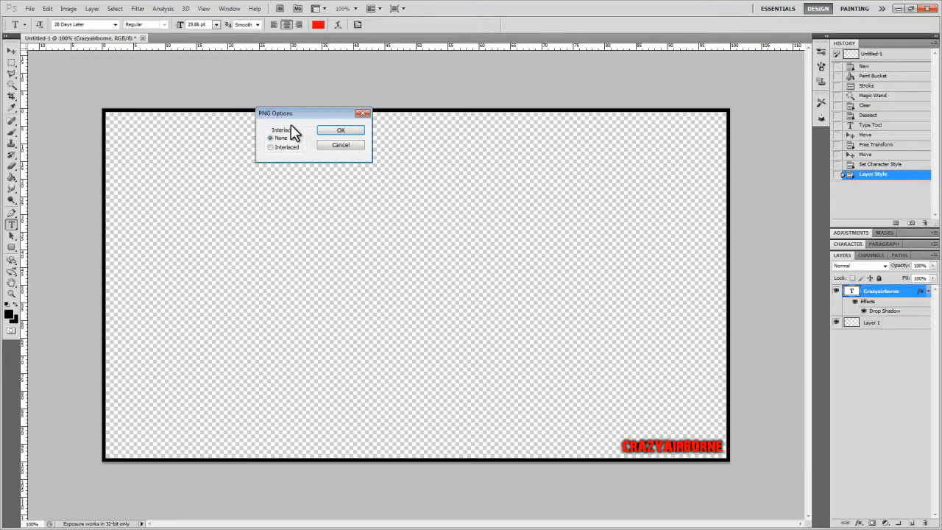
pyautogui.click(334, 128)
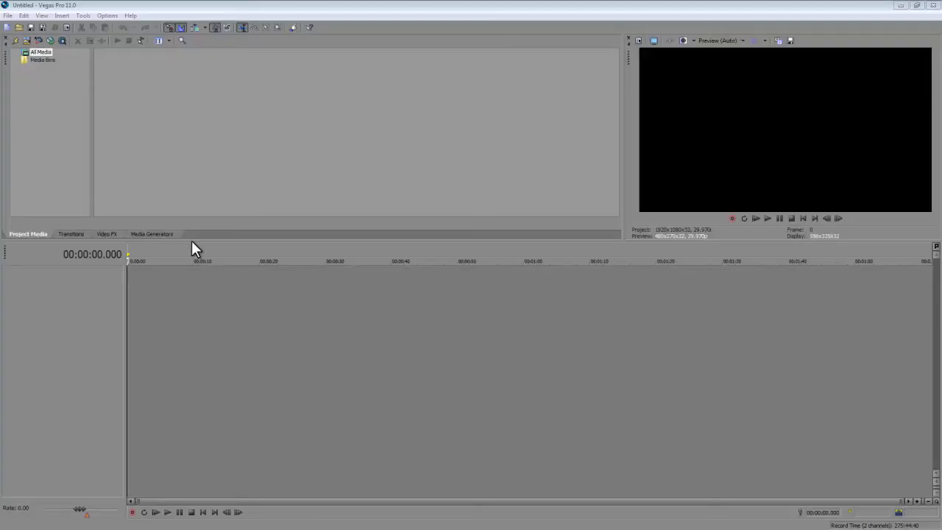
# Switch to Vegas Pro, import the G500 Unbox video and place it at the start of the timeline
pyautogui.click(28, 41)
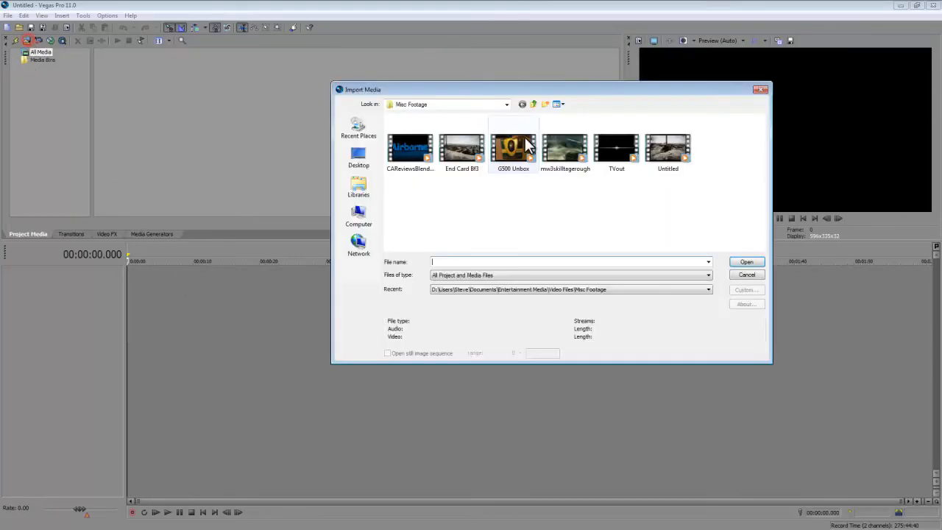
pyautogui.click(518, 150)
pyautogui.click(744, 262)
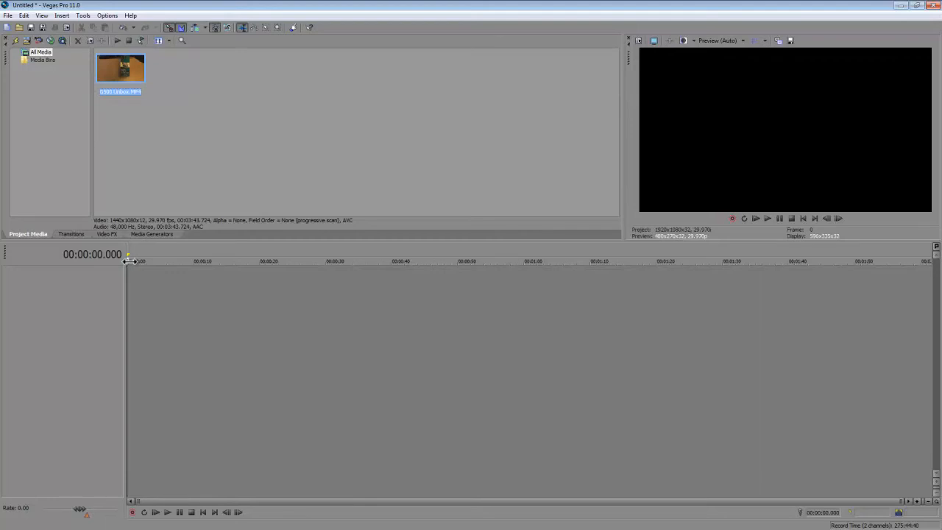
pyautogui.moveTo(122, 67); pyautogui.dragTo(131, 288)
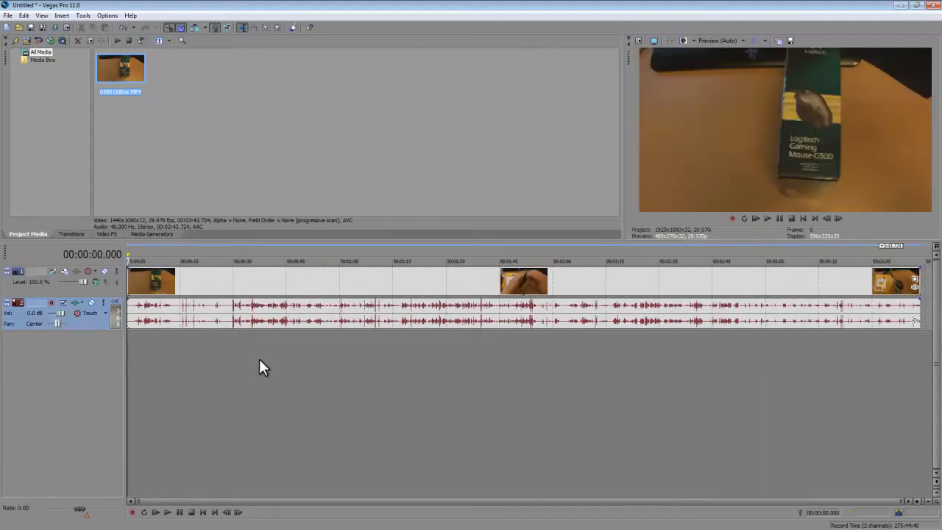
pyautogui.click(181, 289)
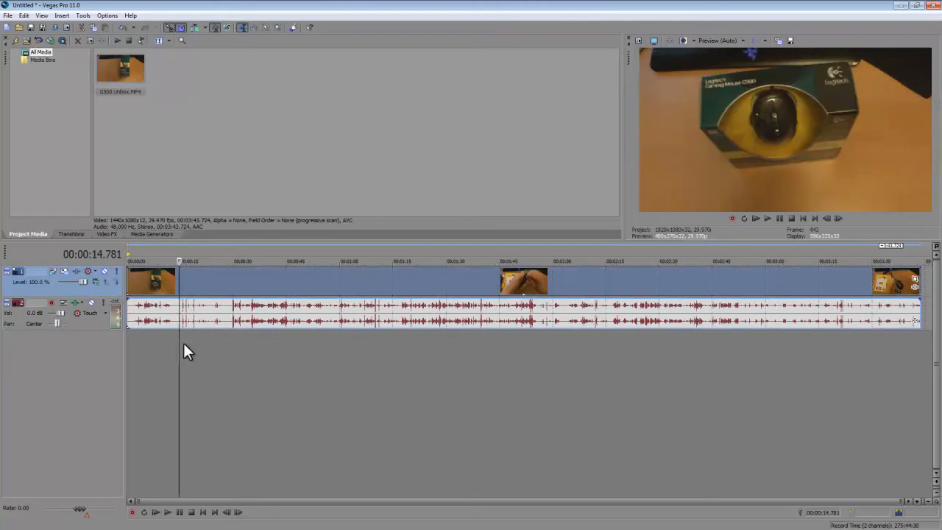
pyautogui.moveTo(179, 349); pyautogui.dragTo(126, 355)
# Insert a new video track above the footage and return the playhead to the start of the timeline
pyautogui.click(66, 378)
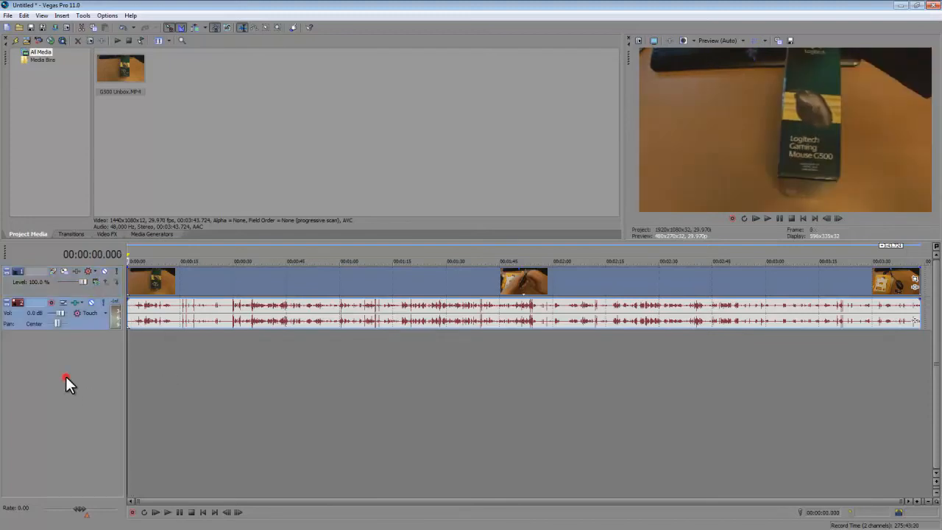
pyautogui.rightClick(58, 362)
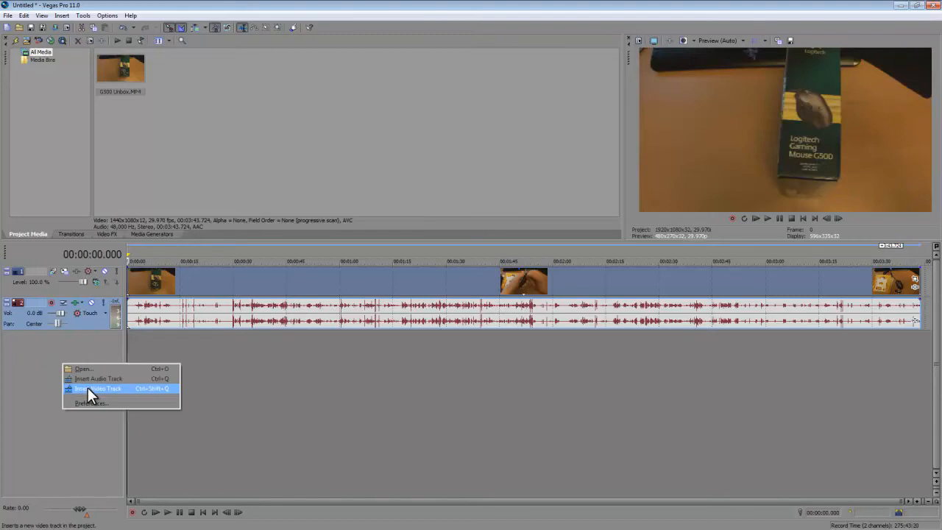
pyautogui.click(97, 387)
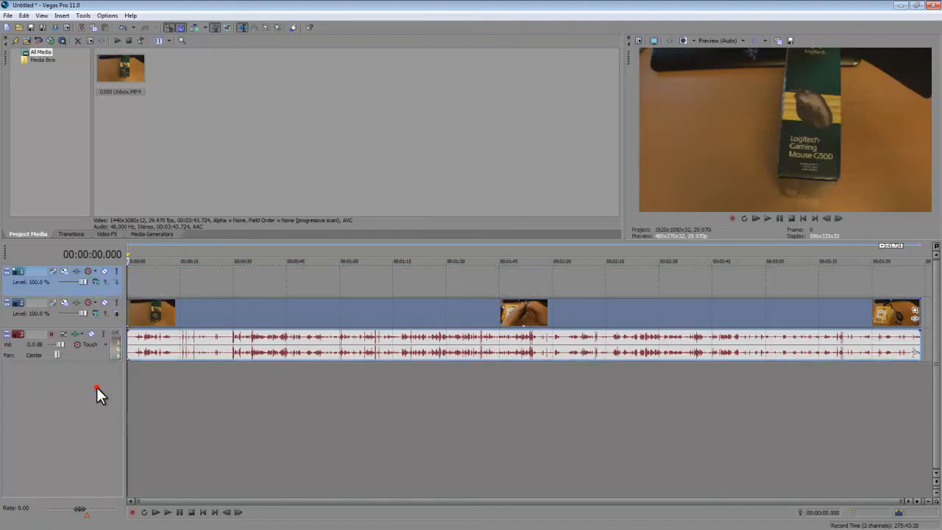
pyautogui.click(166, 280)
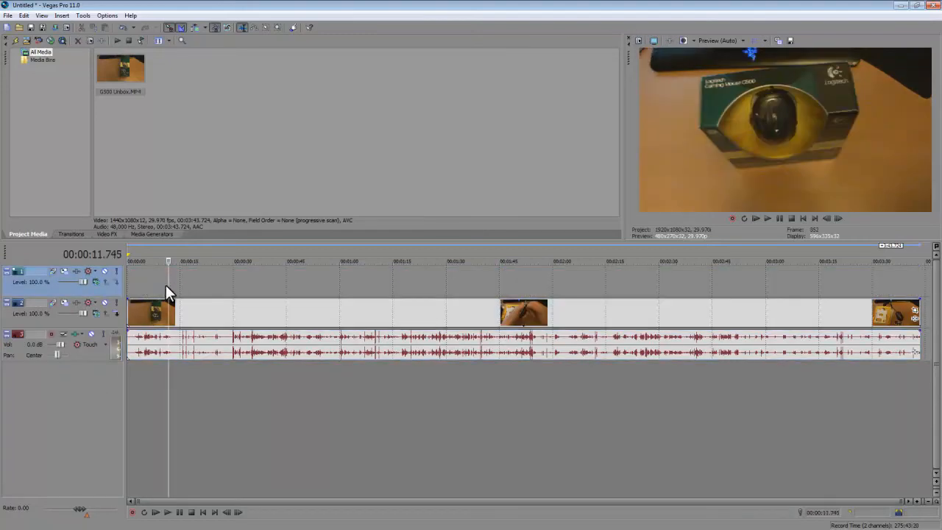
pyautogui.moveTo(169, 285); pyautogui.dragTo(120, 291)
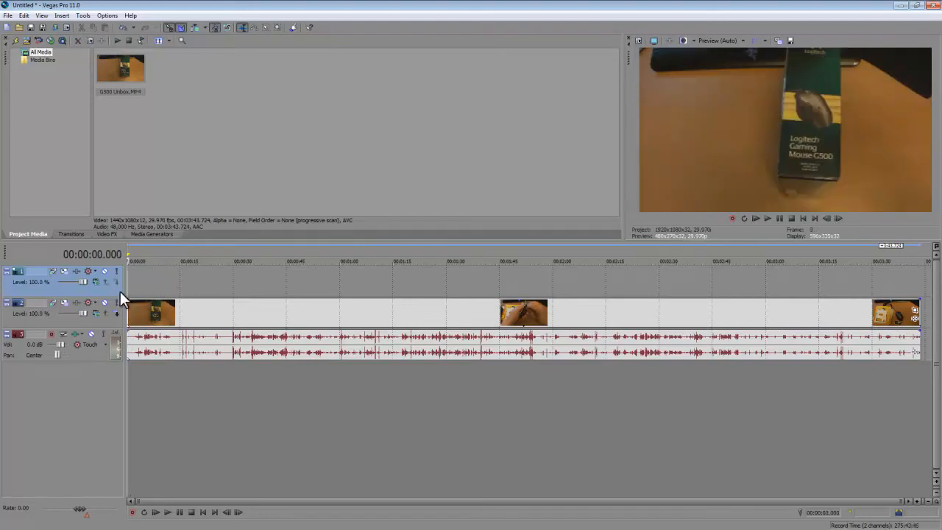
# Import WatermarkExample from the Desktop and place it on the empty upper video track, spanning the footage's full length
pyautogui.click(26, 40)
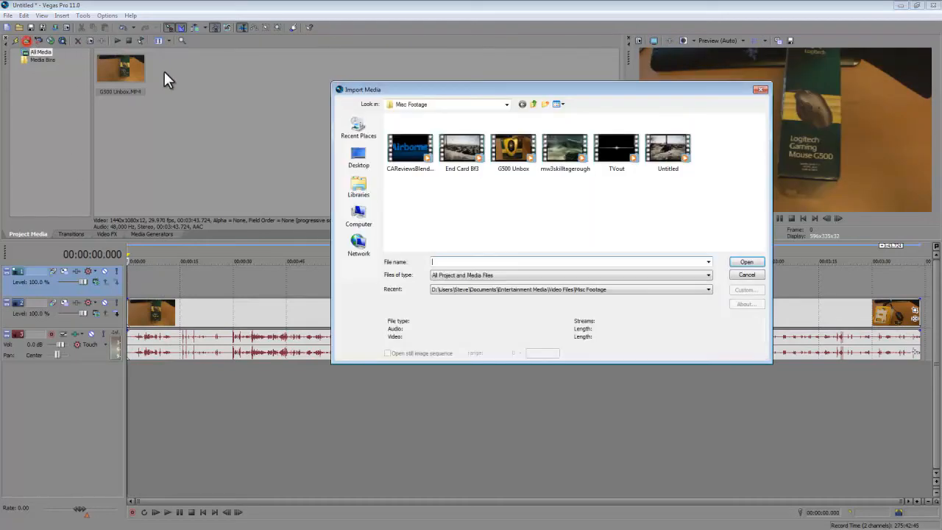
pyautogui.click(366, 159)
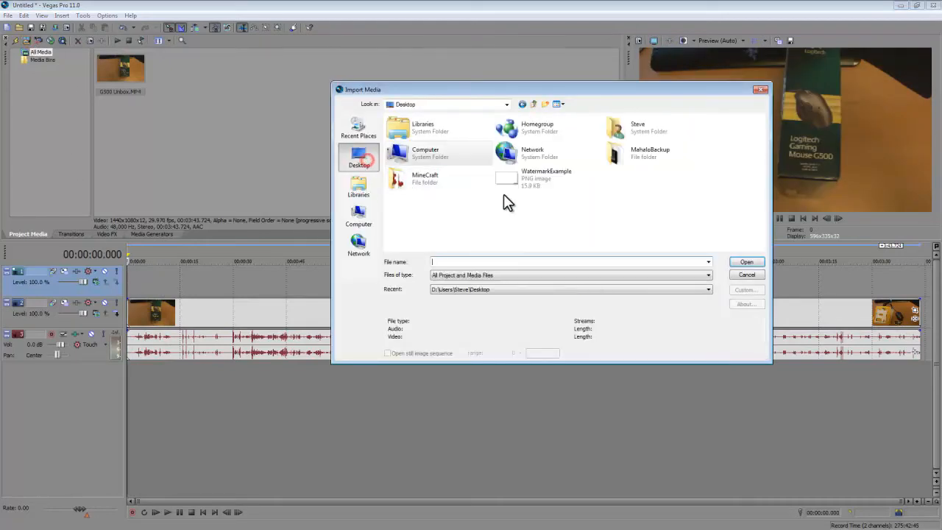
pyautogui.click(535, 182)
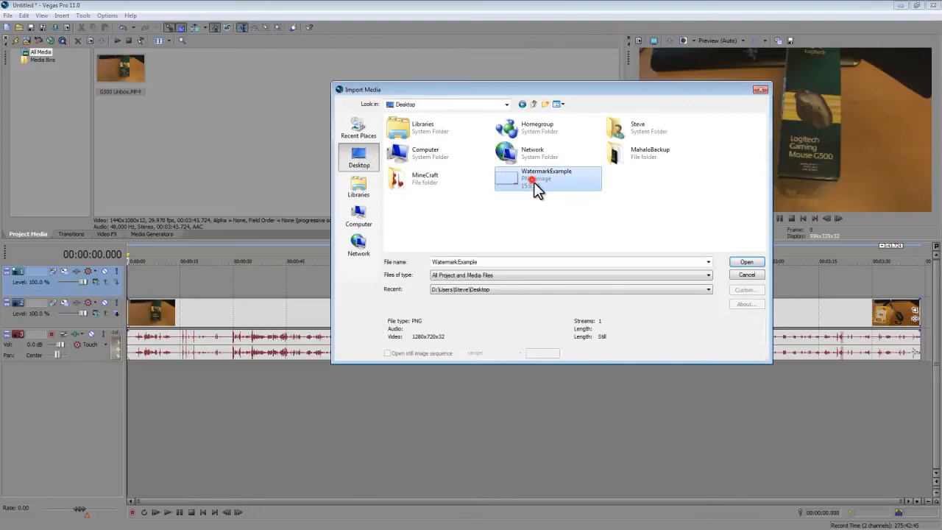
pyautogui.click(745, 263)
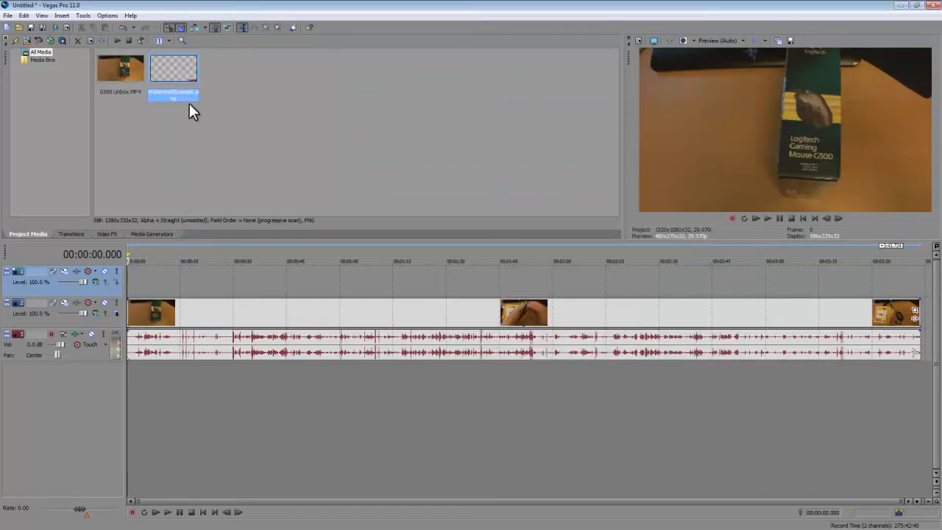
pyautogui.moveTo(178, 66); pyautogui.dragTo(131, 285)
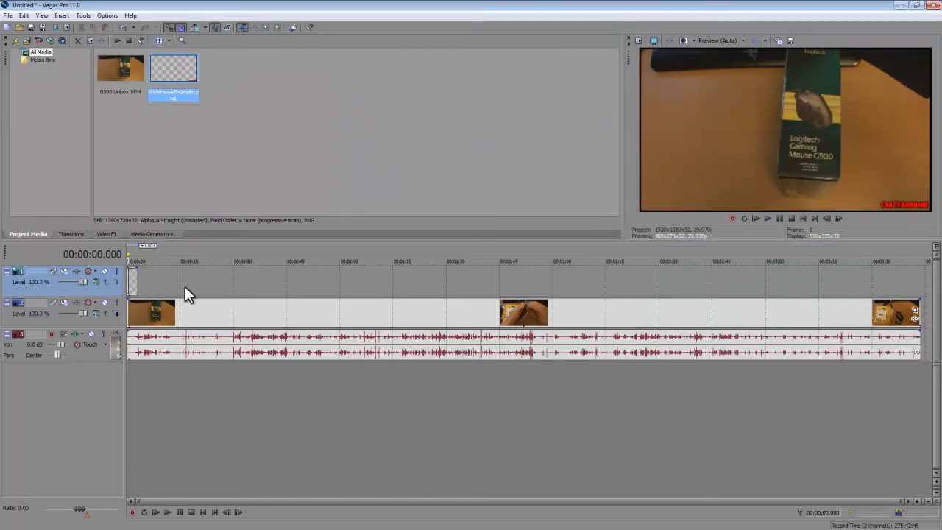
pyautogui.moveTo(139, 275); pyautogui.dragTo(919, 284)
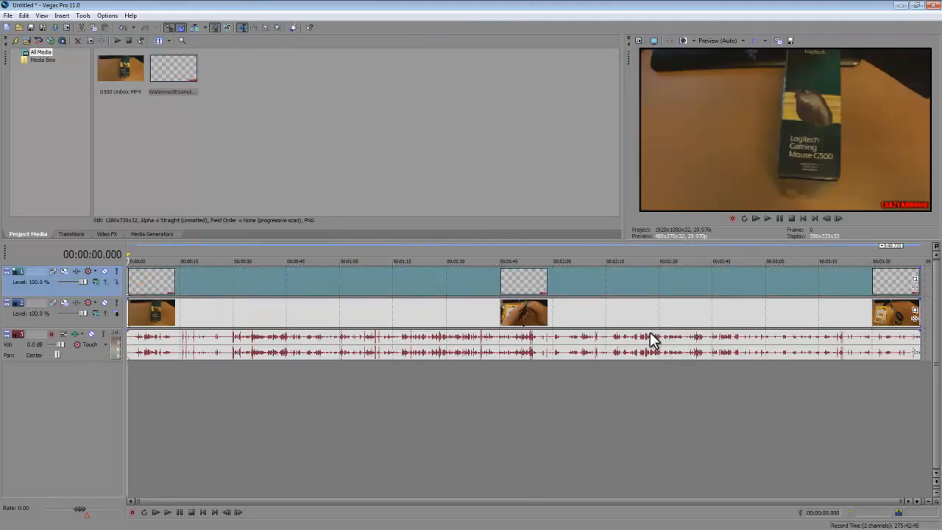
# Check the watermark over the second half of the footage, moving the playhead to about 2:50
pyautogui.click(612, 314)
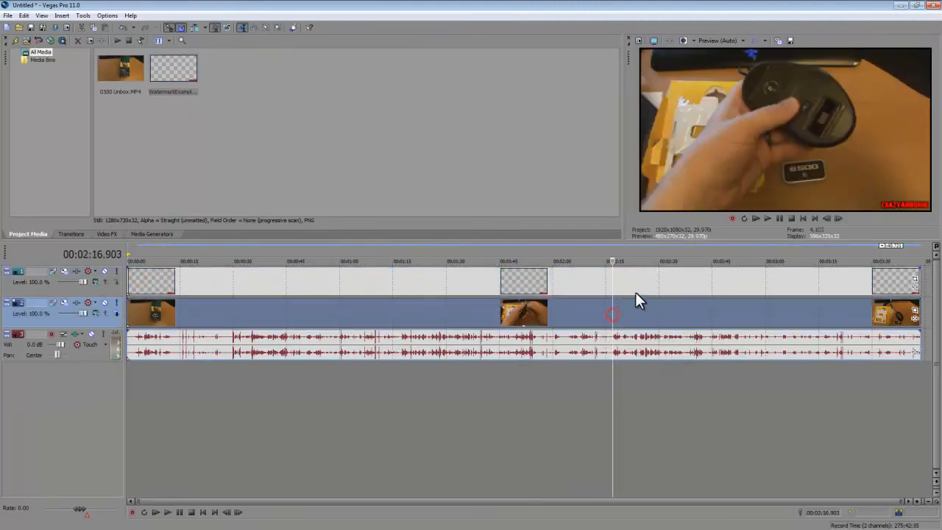
pyautogui.click(664, 272)
pyautogui.moveTo(665, 380); pyautogui.dragTo(729, 373)
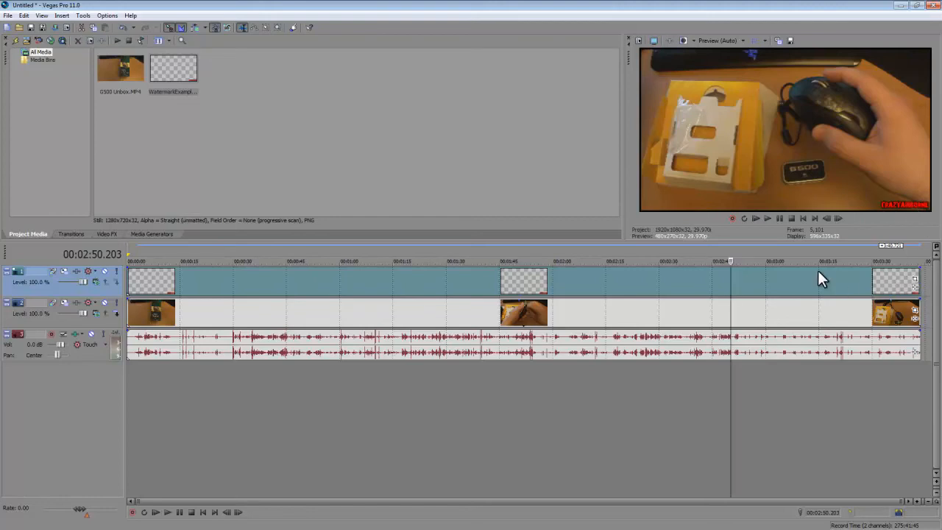
# Lower the opacity of the watermark event slightly and scrub back through the footage to check it
pyautogui.moveTo(819, 273); pyautogui.dragTo(824, 284)
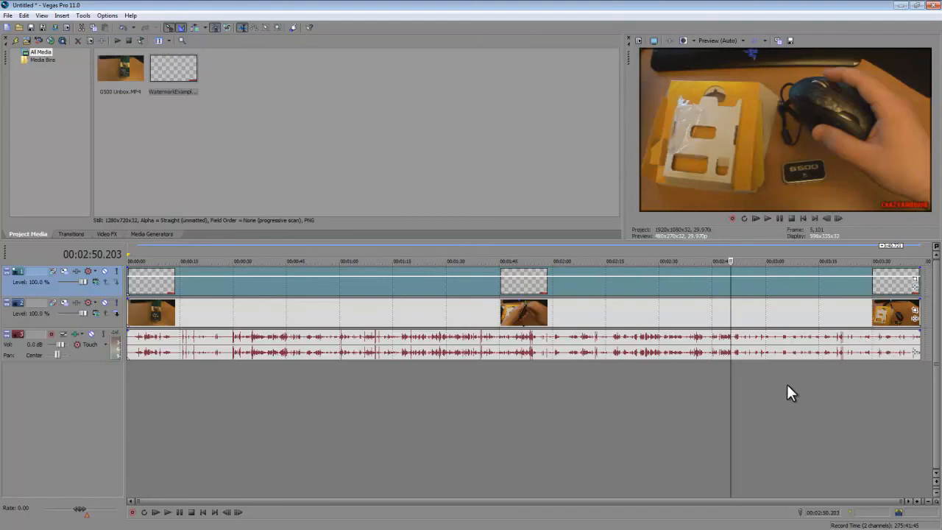
pyautogui.moveTo(729, 382); pyautogui.dragTo(629, 379)
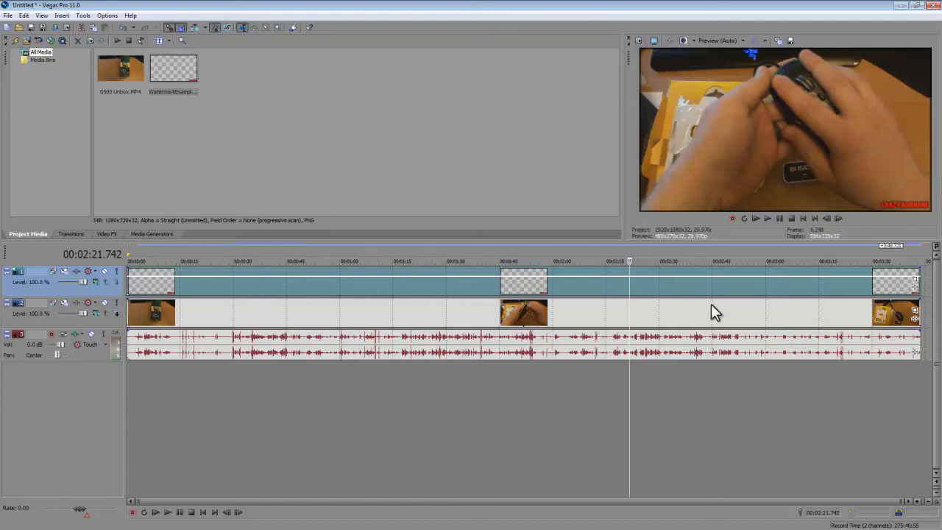
pyautogui.moveTo(626, 305); pyautogui.dragTo(337, 306)
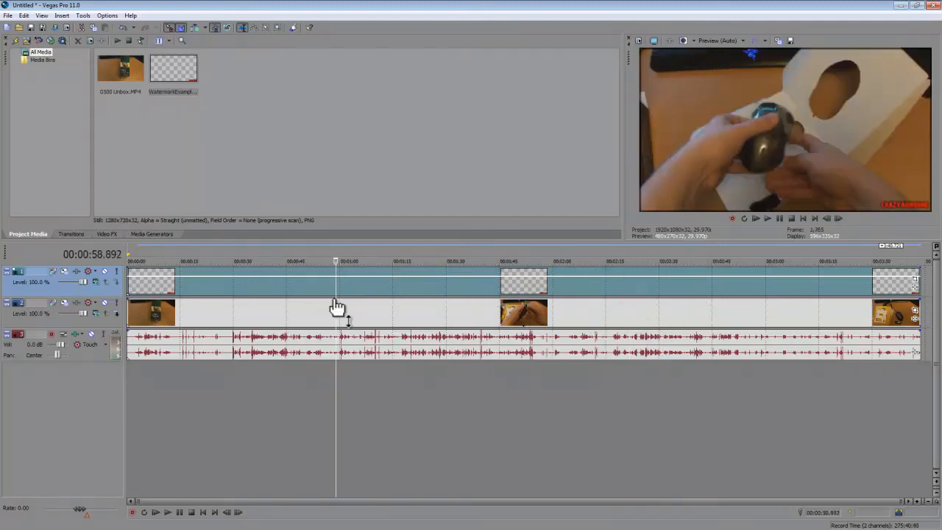